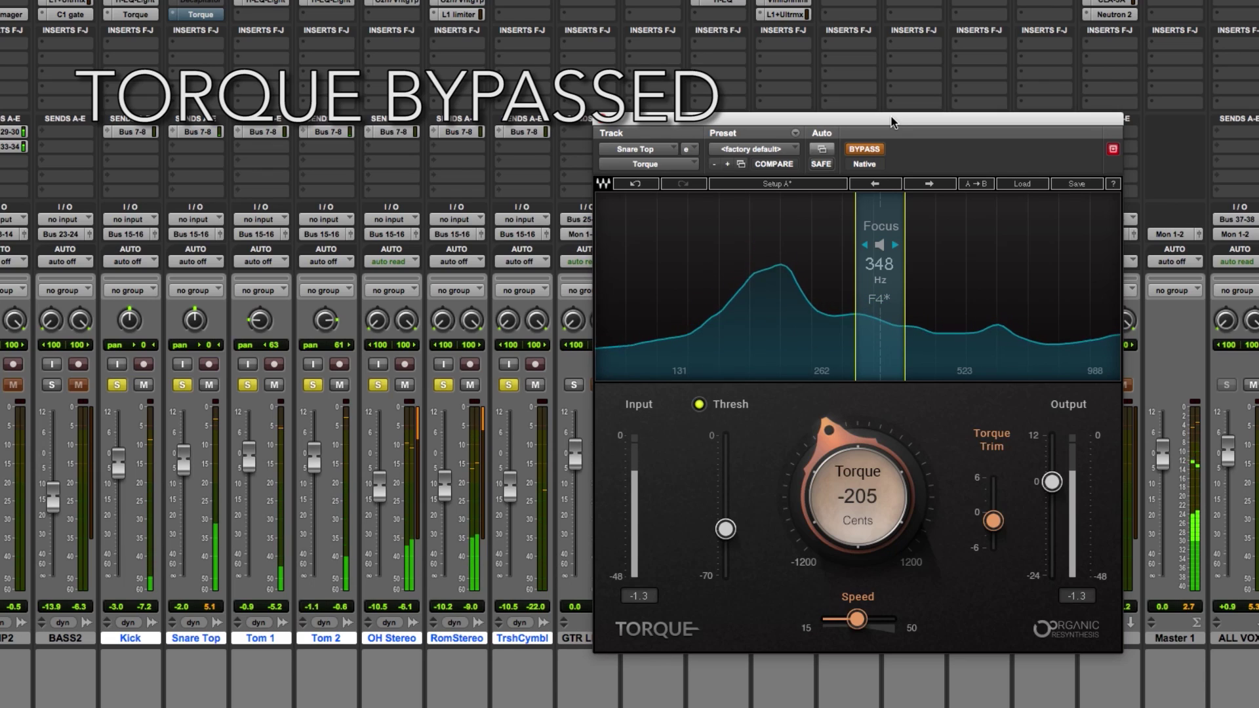
- Compare the drum mix with the Snare Top's Torque plug-in bypassed and engaged during playback
{"action": "key", "text": "space"}
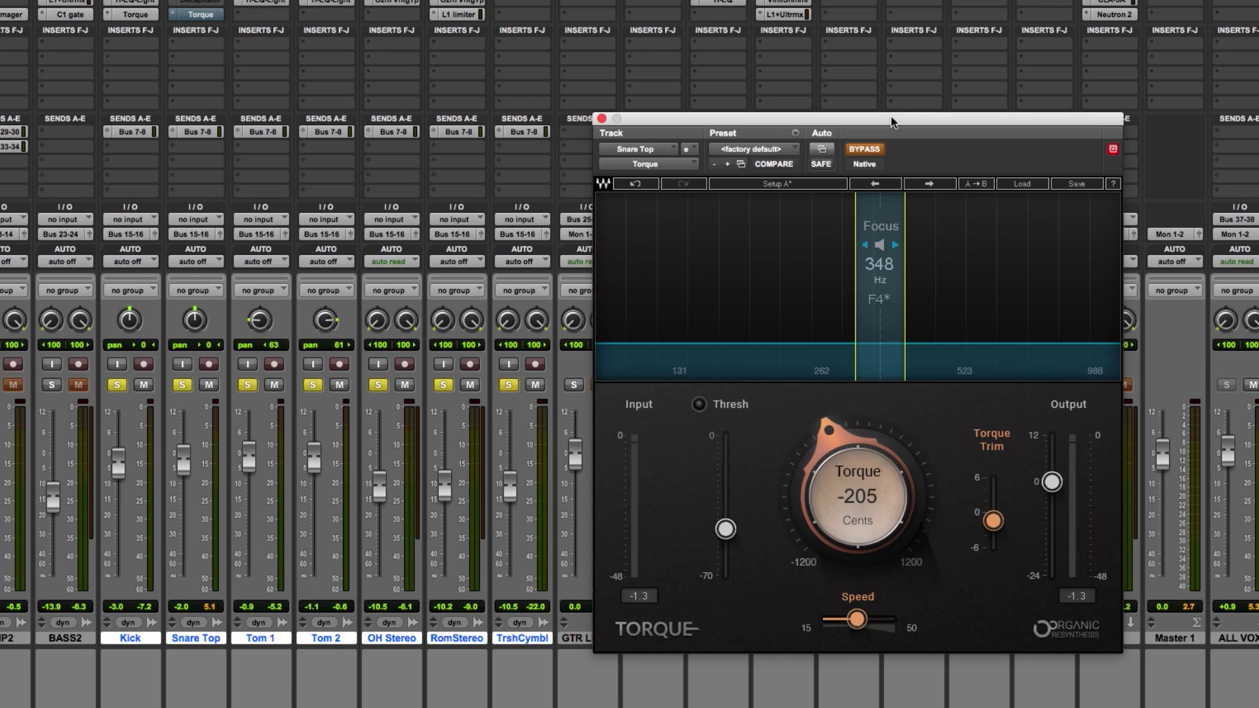
{"action": "left_click", "coordinate": [872, 148]}
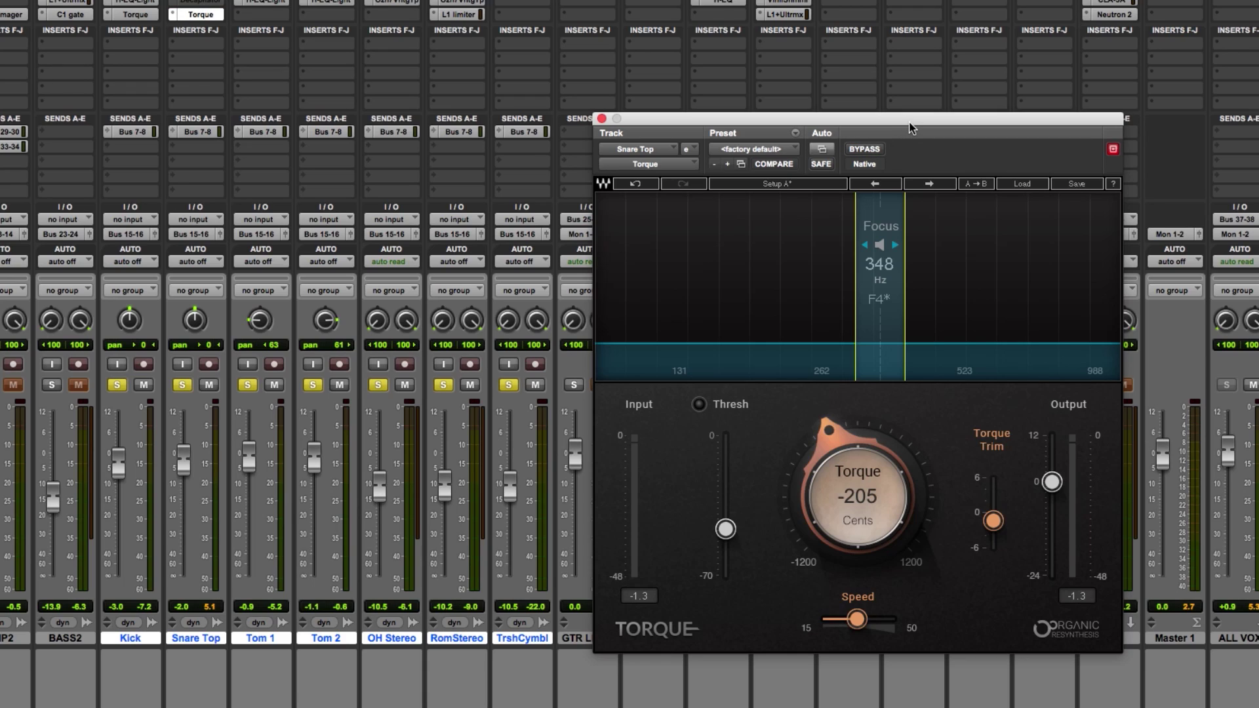
{"action": "key", "text": "space"}
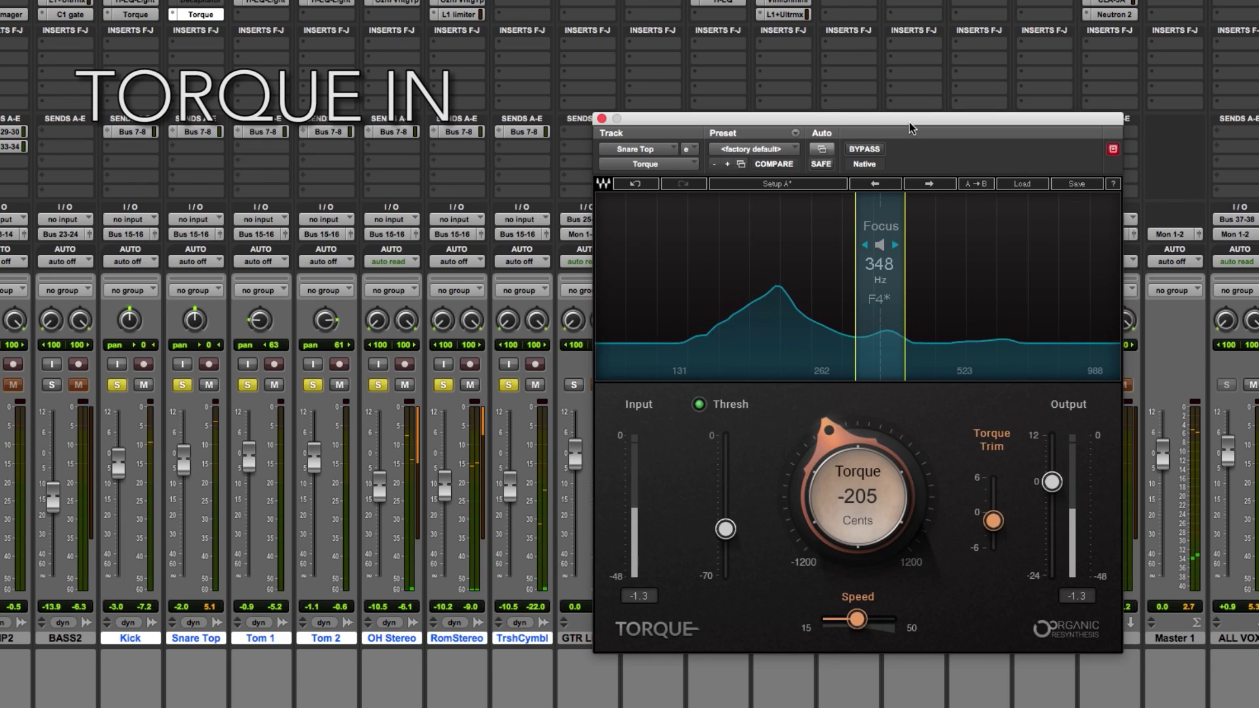
{"action": "left_click", "coordinate": [864, 149]}
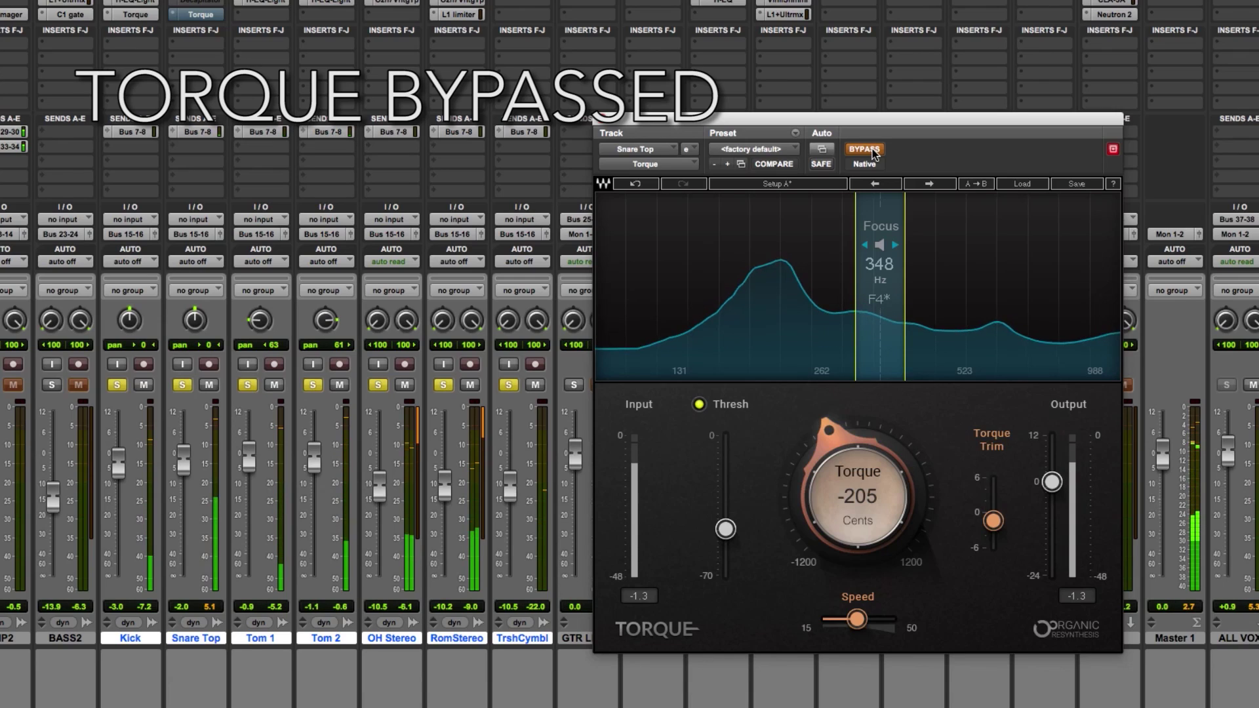
{"action": "left_click", "coordinate": [872, 151]}
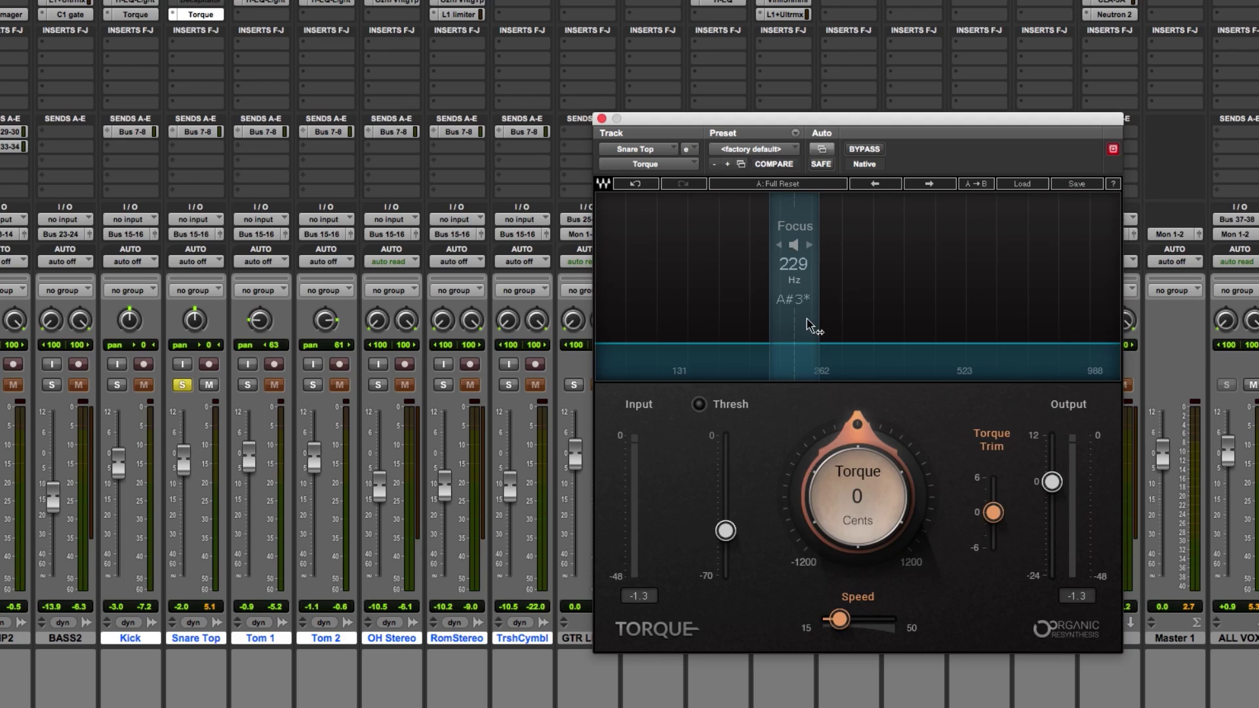
- Set the Snare Top's Torque focus frequency to 358 Hz, soloing the focus band to audition it
{"action": "left_click_drag", "start_coordinate": [805, 317], "coordinate": [904, 321]}
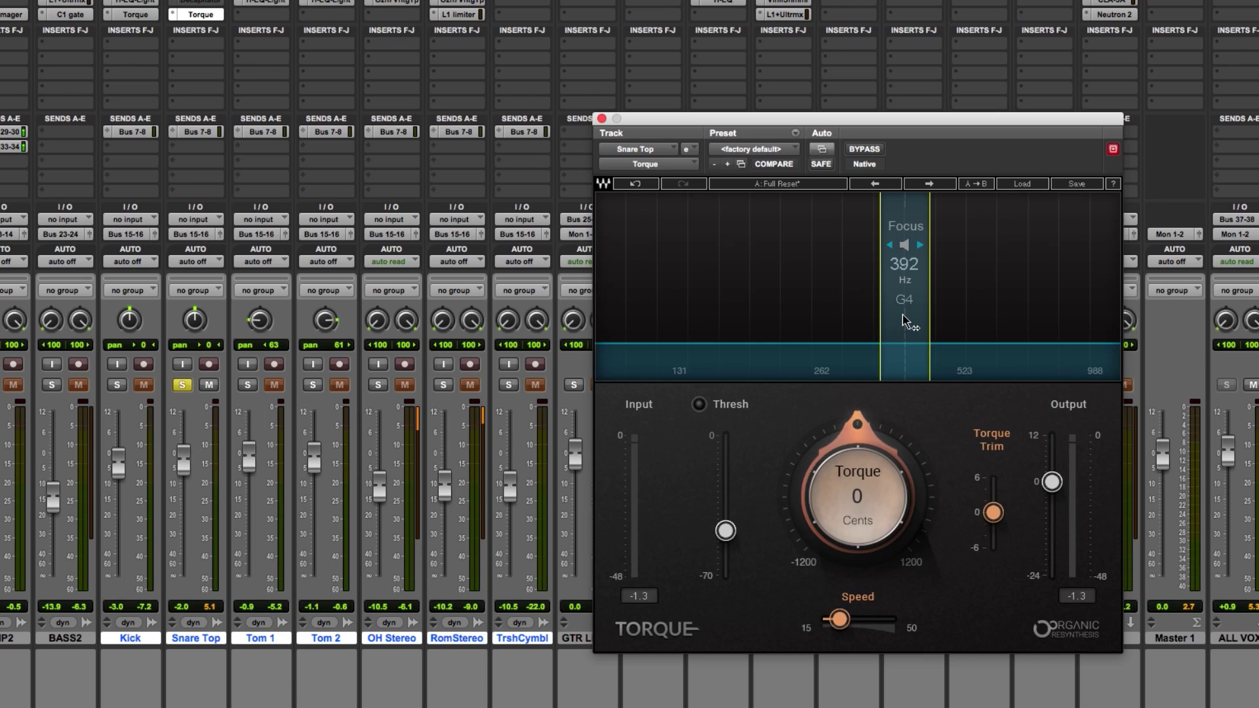
{"action": "left_click_drag", "start_coordinate": [906, 321], "coordinate": [872, 337]}
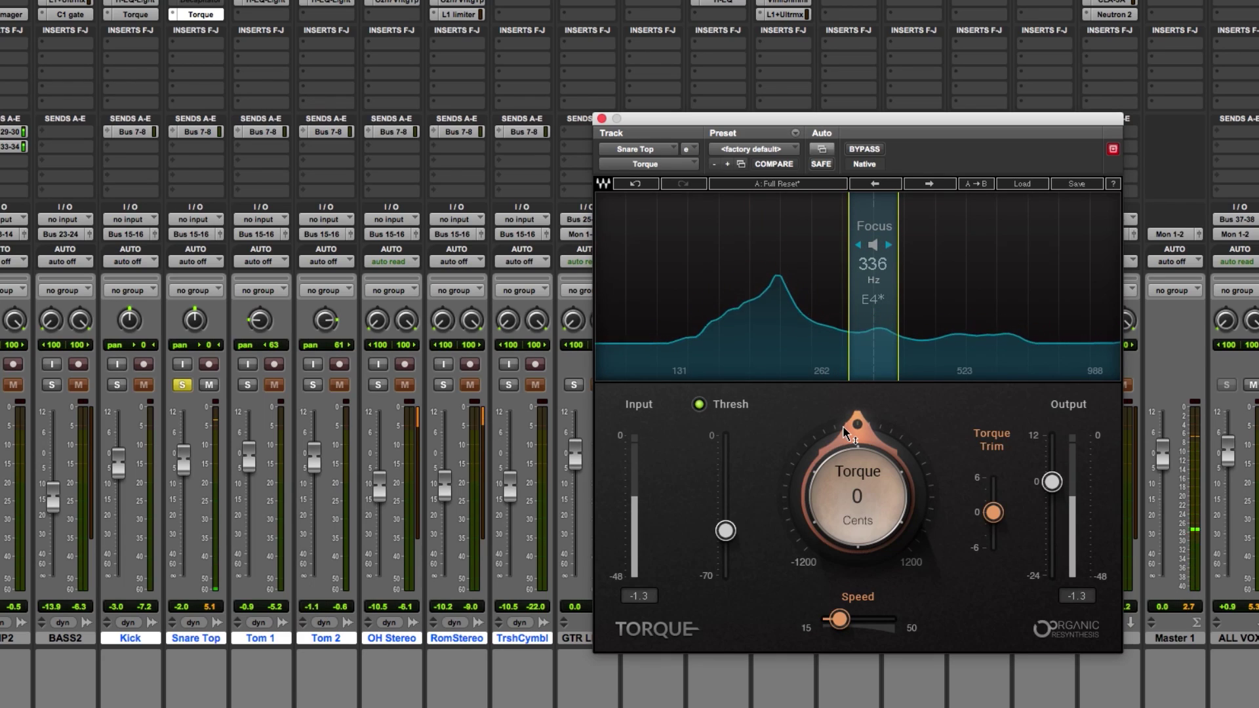
{"action": "left_click", "coordinate": [873, 244]}
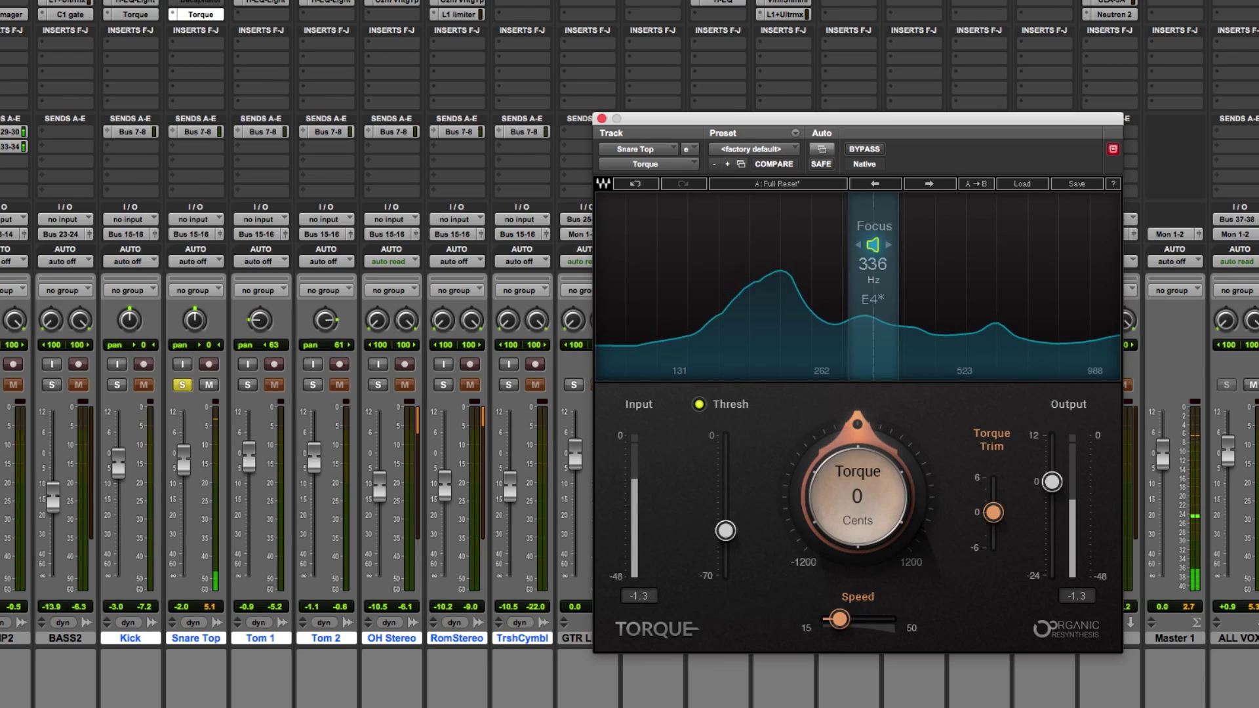
{"action": "left_click_drag", "start_coordinate": [873, 295], "coordinate": [889, 251]}
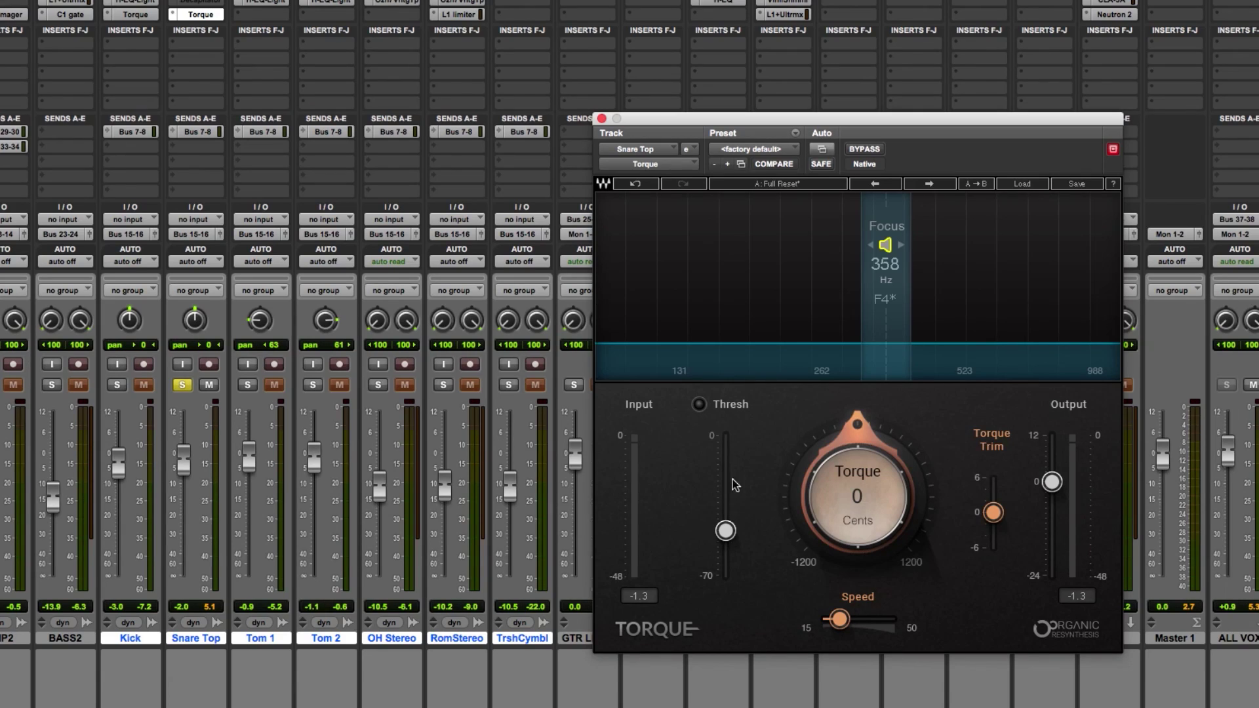
- Try a higher threshold on the snare's Torque, settling it about two-thirds of the way from 0 to -70
{"action": "left_click_drag", "start_coordinate": [725, 530], "coordinate": [725, 489]}
{"action": "left_click_drag", "start_coordinate": [725, 495], "coordinate": [725, 525]}
{"action": "mouse_move", "coordinate": [728, 529]}
{"action": "left_mouse_down"}
{"action": "mouse_move", "coordinate": [729, 484]}
{"action": "mouse_move", "coordinate": [725, 530]}
{"action": "left_mouse_up"}
- Detune the snare to -220 cents with the Torque control, auditioning -240 cents first during playback
{"action": "left_click_drag", "start_coordinate": [871, 441], "coordinate": [872, 473]}
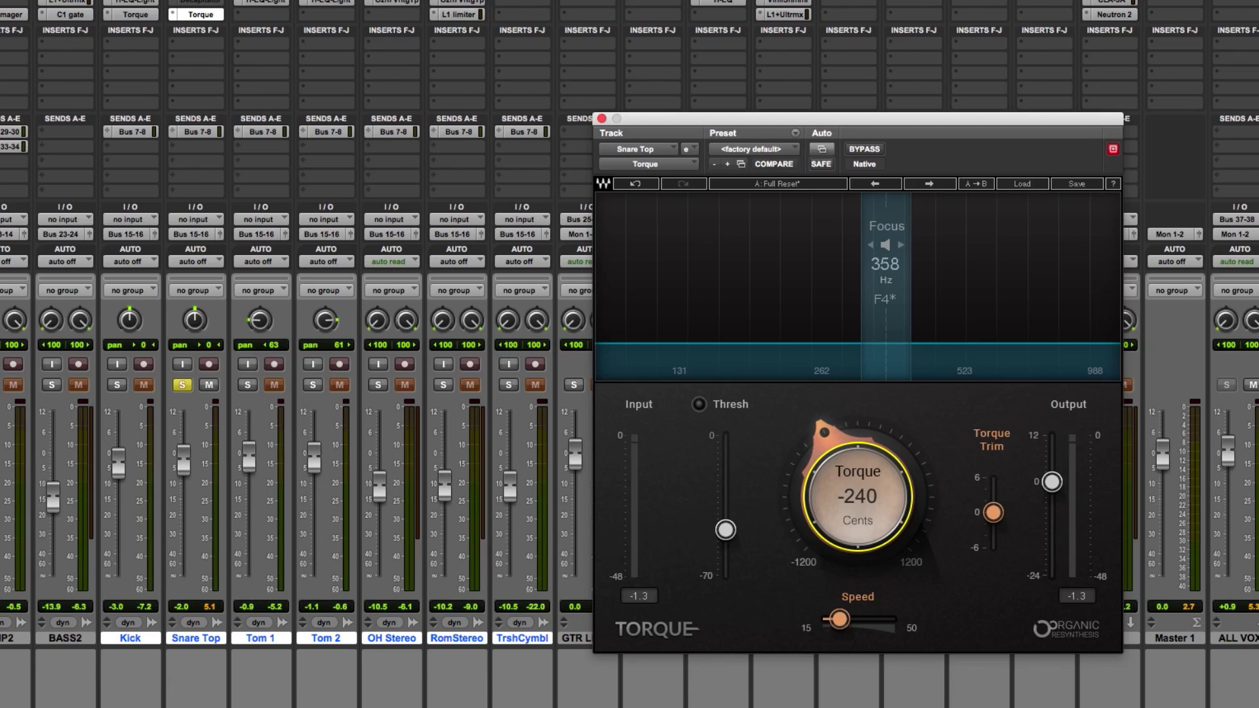
{"action": "key", "text": "space"}
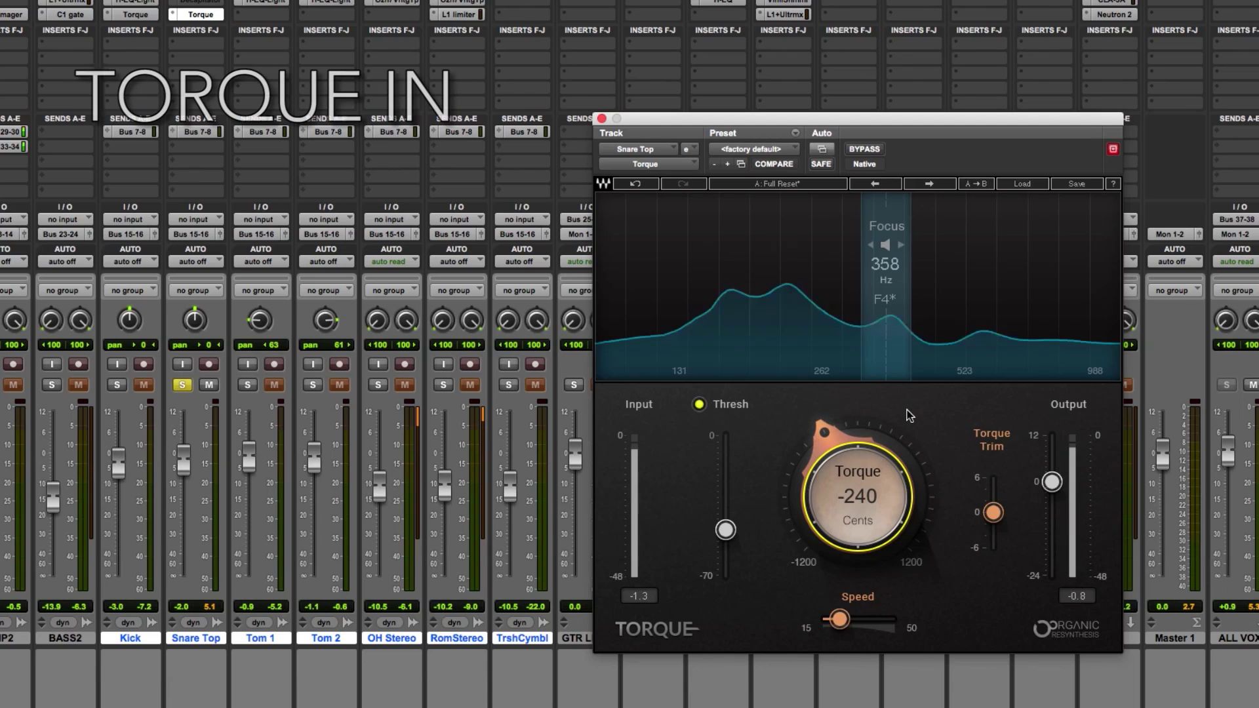
{"action": "left_click_drag", "start_coordinate": [839, 435], "coordinate": [839, 425]}
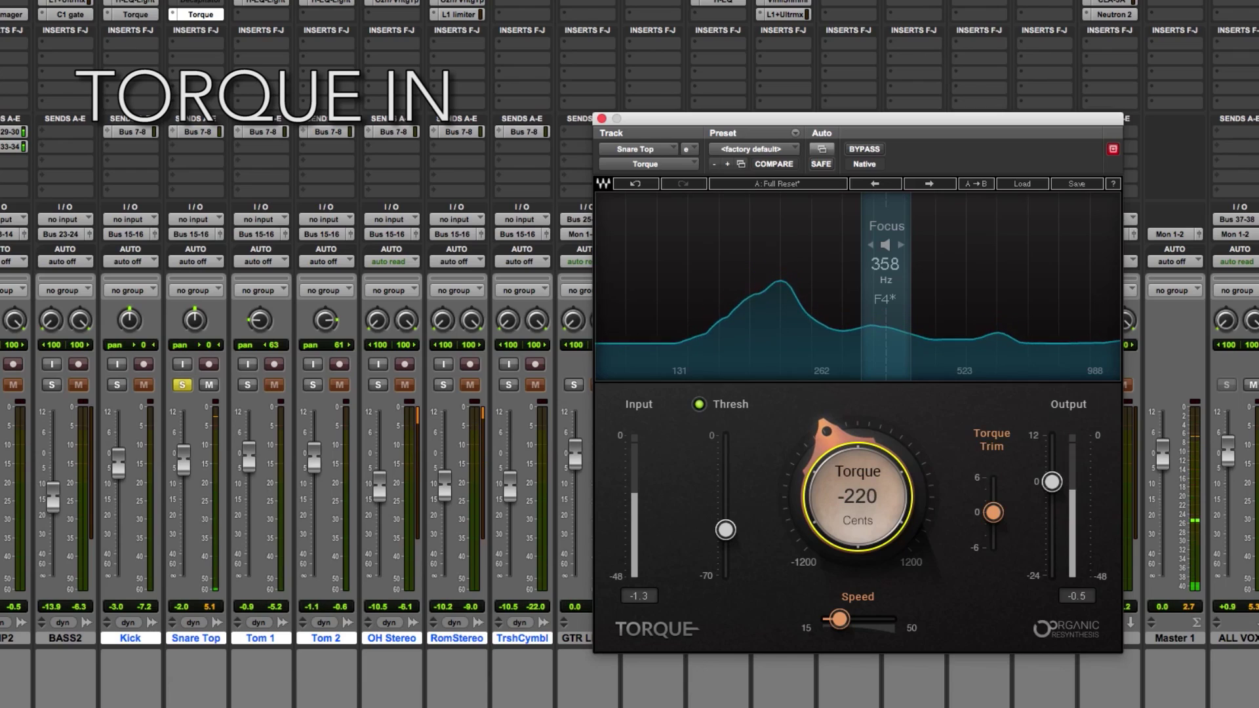
- Compare the soloed snare with Torque bypassed and engaged, and stop playback
{"action": "left_click", "coordinate": [877, 150]}
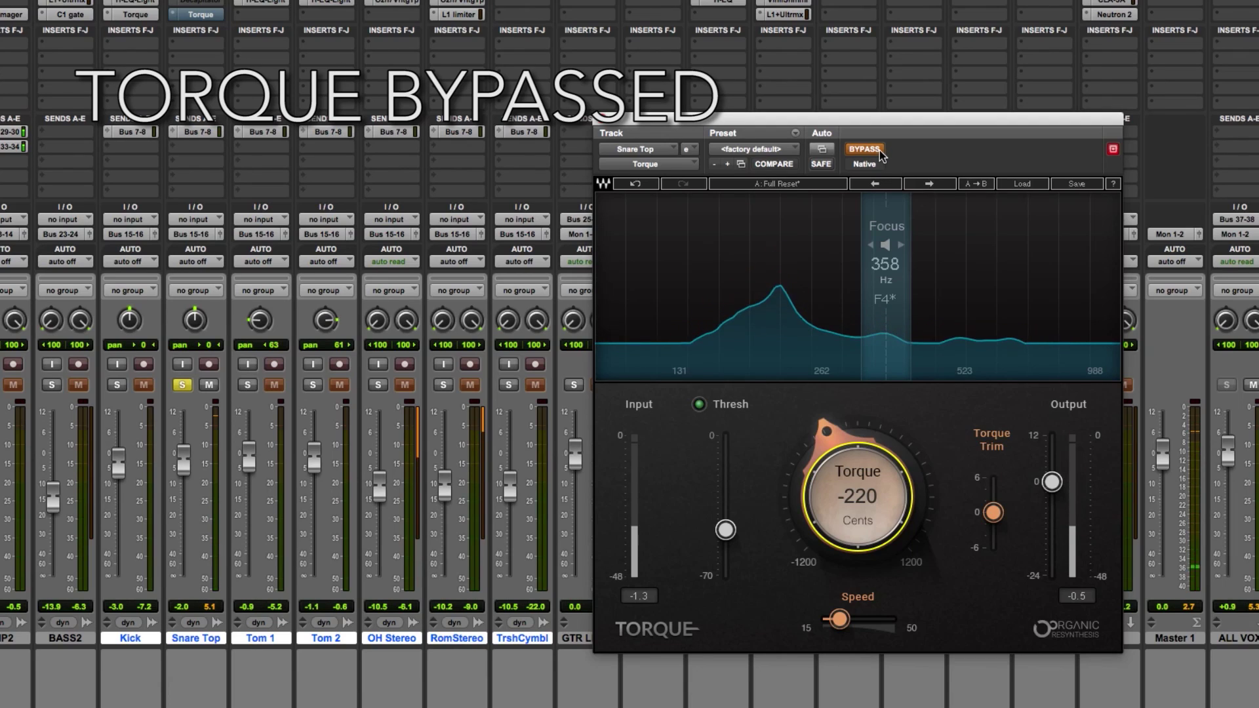
{"action": "left_click", "coordinate": [881, 153]}
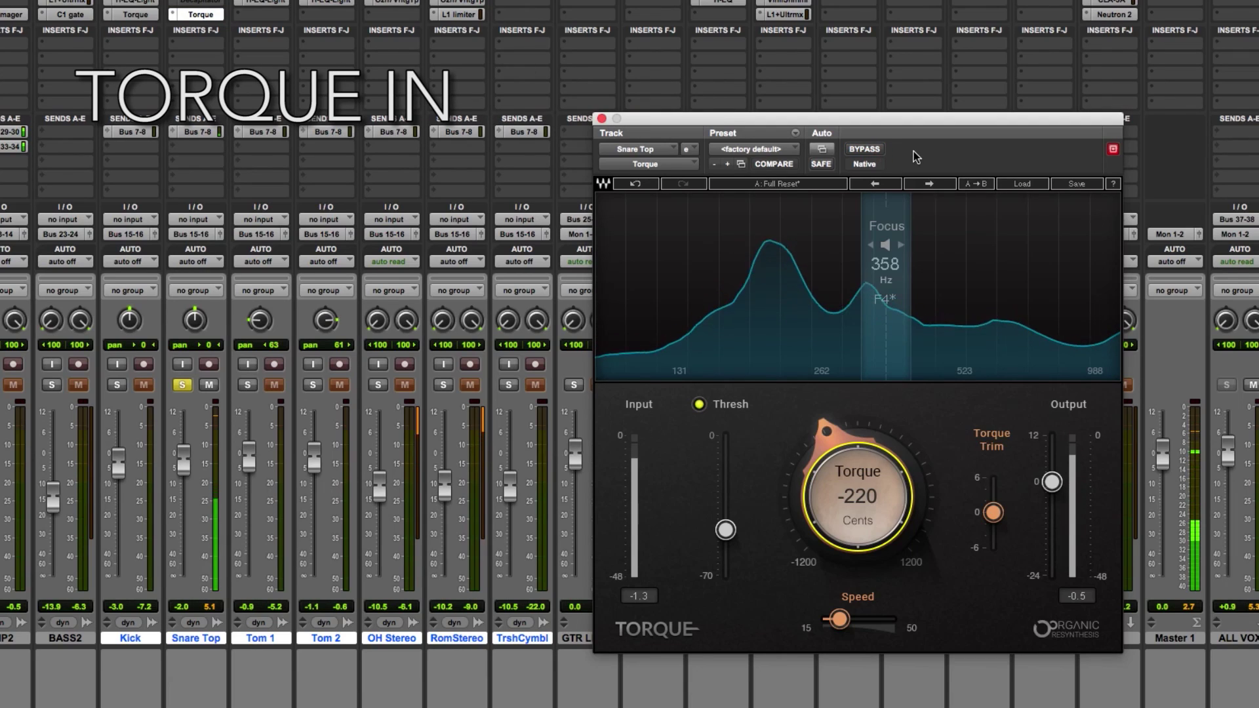
{"action": "key", "text": "space"}
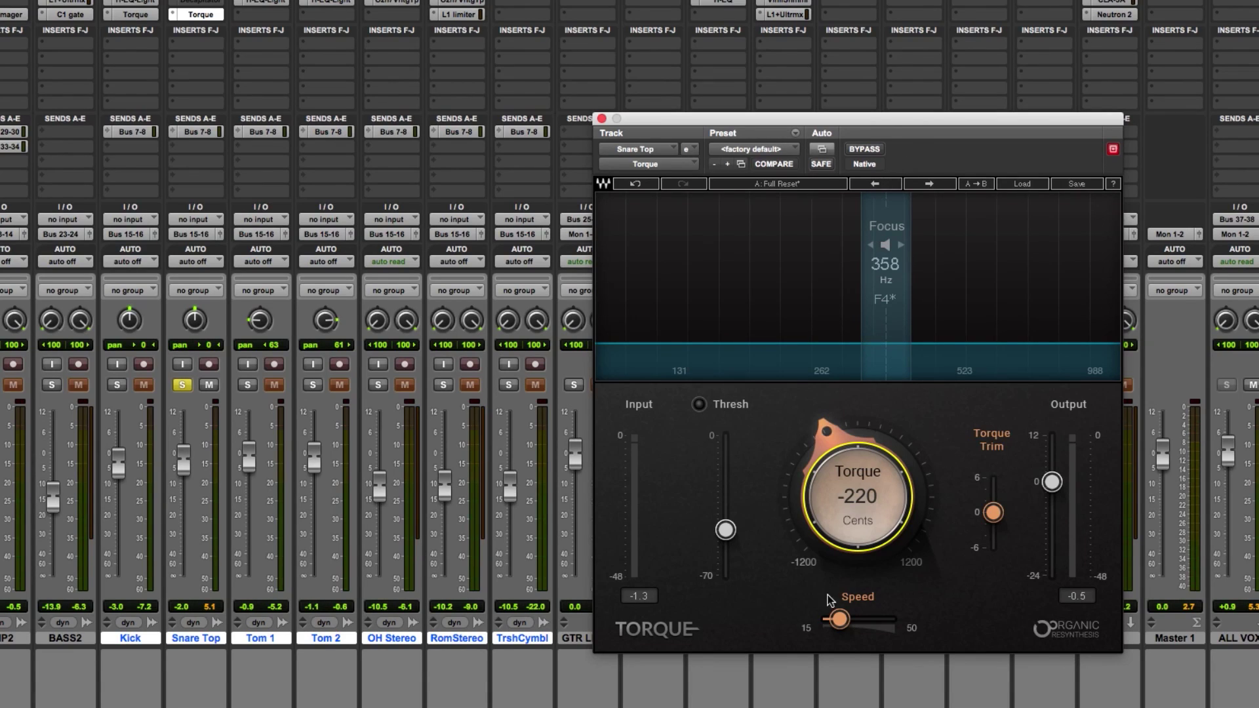
- Raise the snare's Torque Speed to about 26 ms and set Torque Trim to -0.6 dB, auditioning 6.0 dB first
{"action": "left_click_drag", "start_coordinate": [844, 617], "coordinate": [854, 619]}
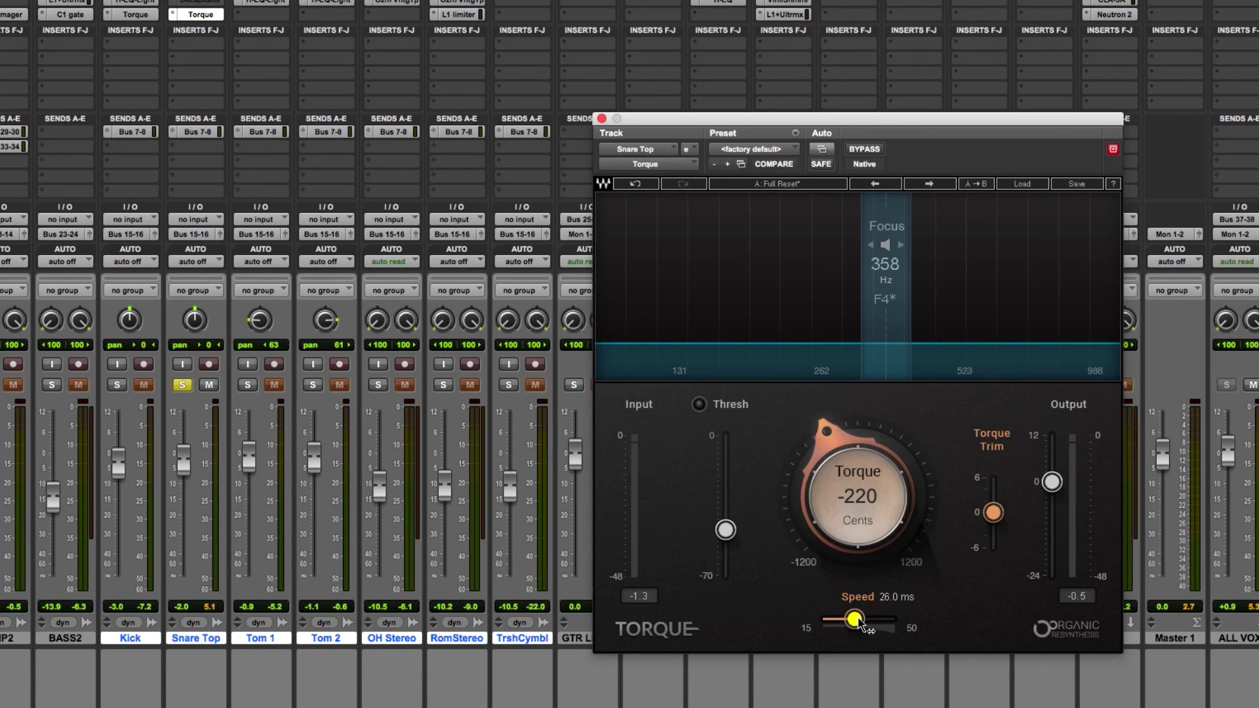
{"action": "mouse_move", "coordinate": [859, 621]}
{"action": "left_mouse_down"}
{"action": "mouse_move", "coordinate": [842, 620]}
{"action": "mouse_move", "coordinate": [859, 620]}
{"action": "left_mouse_up"}
{"action": "mouse_move", "coordinate": [991, 515]}
{"action": "left_click_drag", "start_coordinate": [996, 513], "coordinate": [993, 478]}
{"action": "key", "text": "space"}
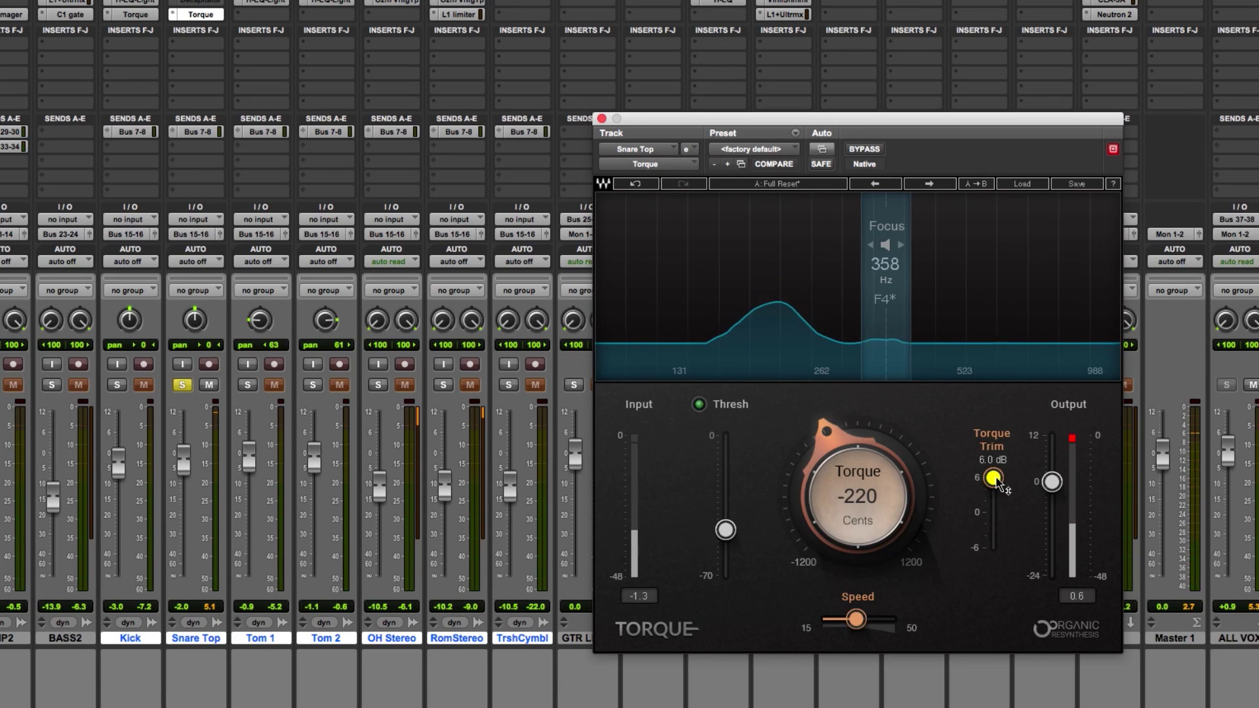
{"action": "left_click_drag", "start_coordinate": [994, 478], "coordinate": [993, 516]}
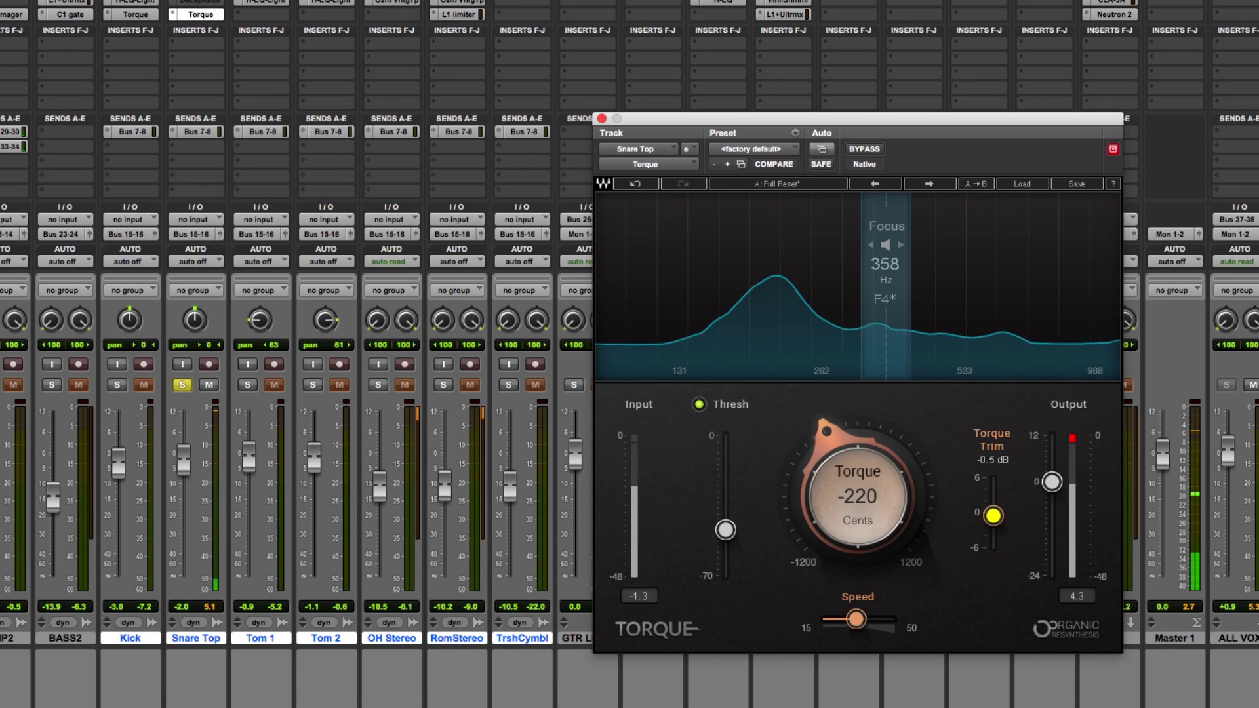
{"action": "key", "text": "space"}
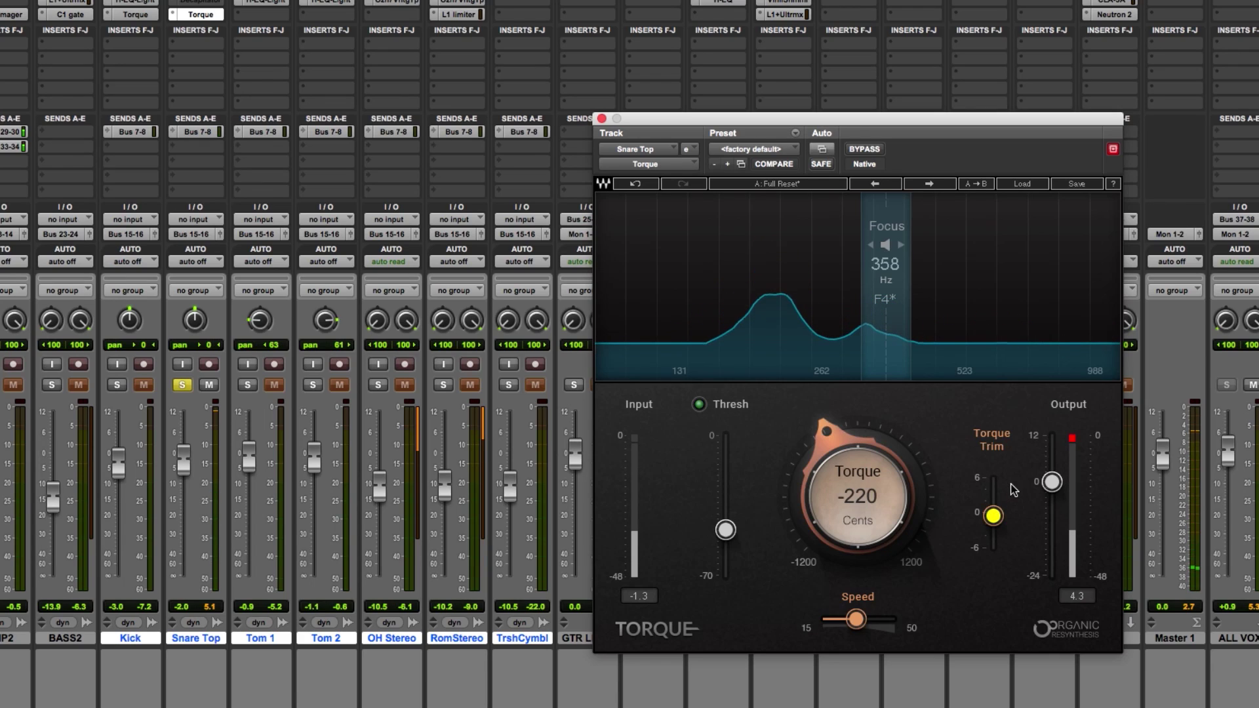
{"action": "left_click", "coordinate": [994, 517]}
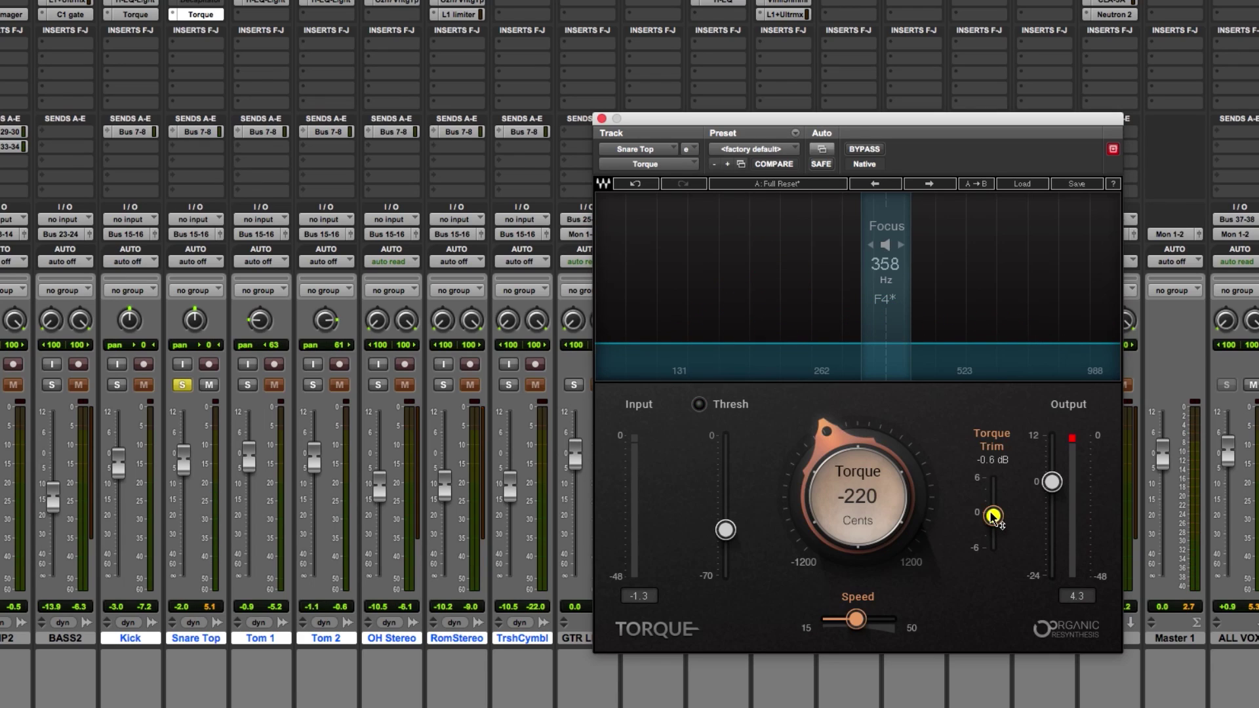
- Clear the output clip indicator and lower the snare plug-in's output level slightly below 0 dB
{"action": "left_click", "coordinate": [1072, 440]}
{"action": "mouse_move", "coordinate": [1051, 482]}
{"action": "left_mouse_down"}
{"action": "mouse_move", "coordinate": [1051, 498]}
{"action": "mouse_move", "coordinate": [1052, 466]}
{"action": "mouse_move", "coordinate": [1051, 487]}
{"action": "left_mouse_up"}
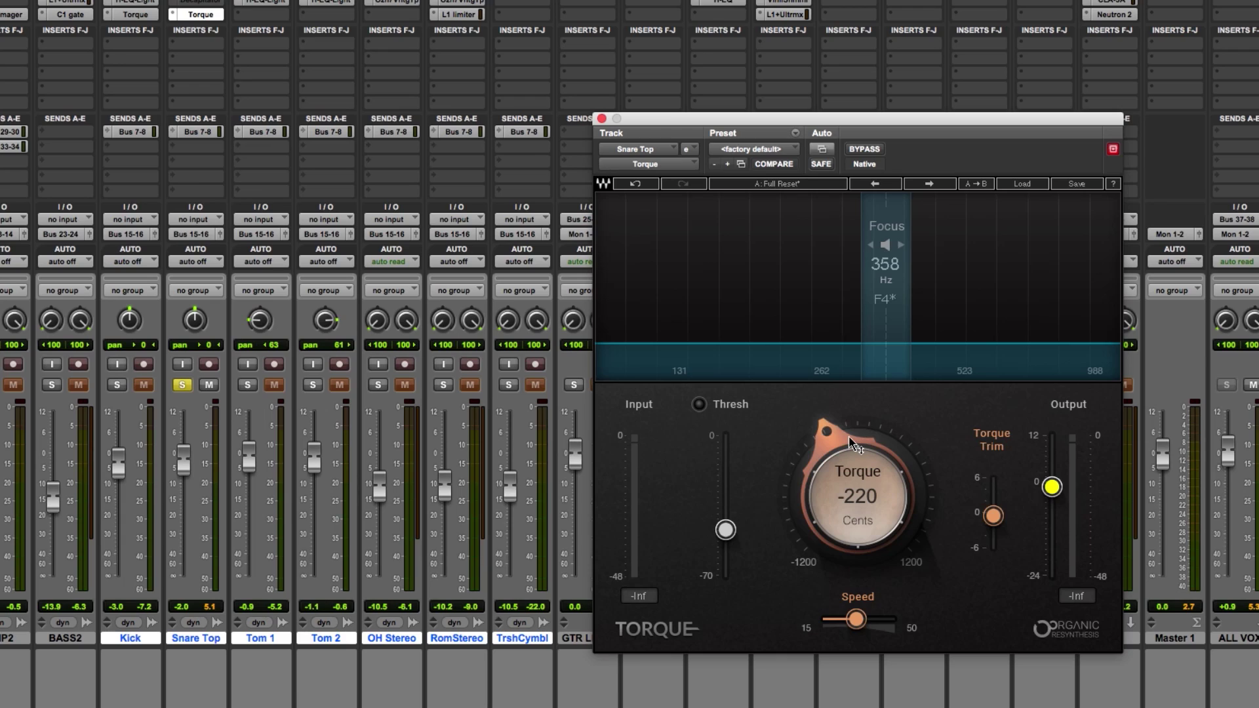
{"action": "left_click_drag", "start_coordinate": [1051, 486], "coordinate": [1051, 486]}
{"action": "key", "text": "space"}
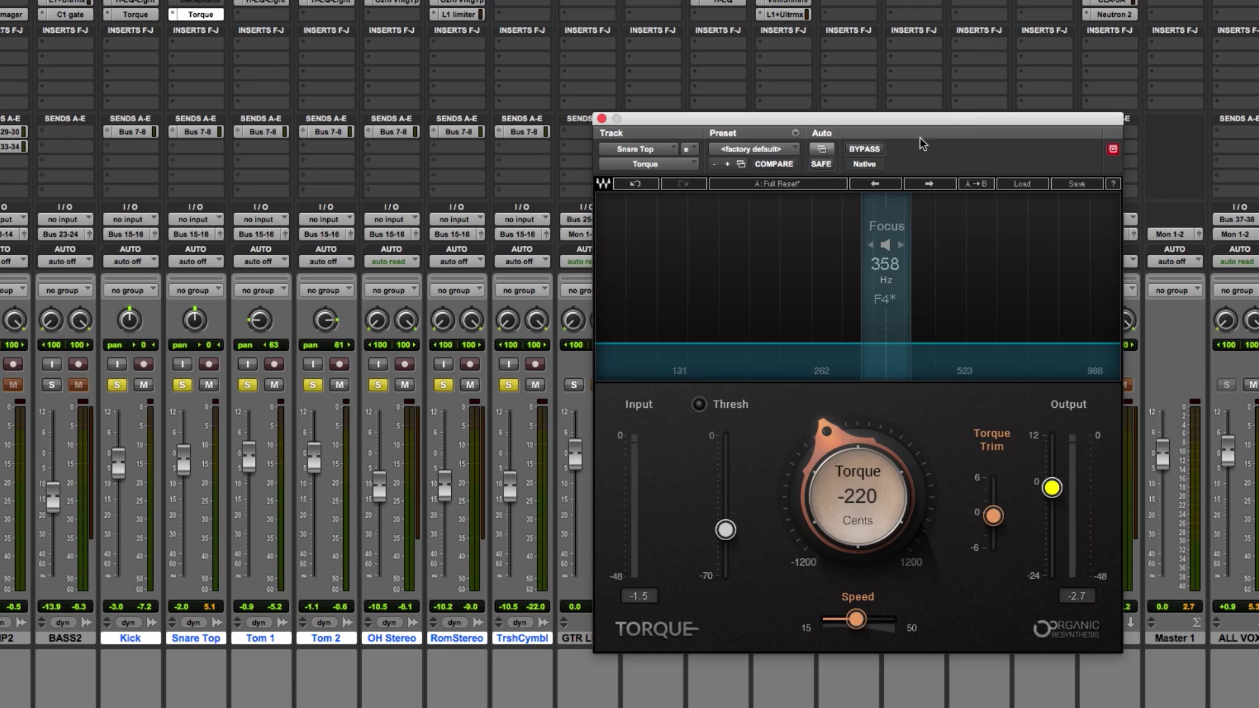
- Play the full drum kit and compare the retuned snare with Torque bypassed and engaged
{"action": "left_click", "coordinate": [864, 149]}
{"action": "key", "text": "space"}
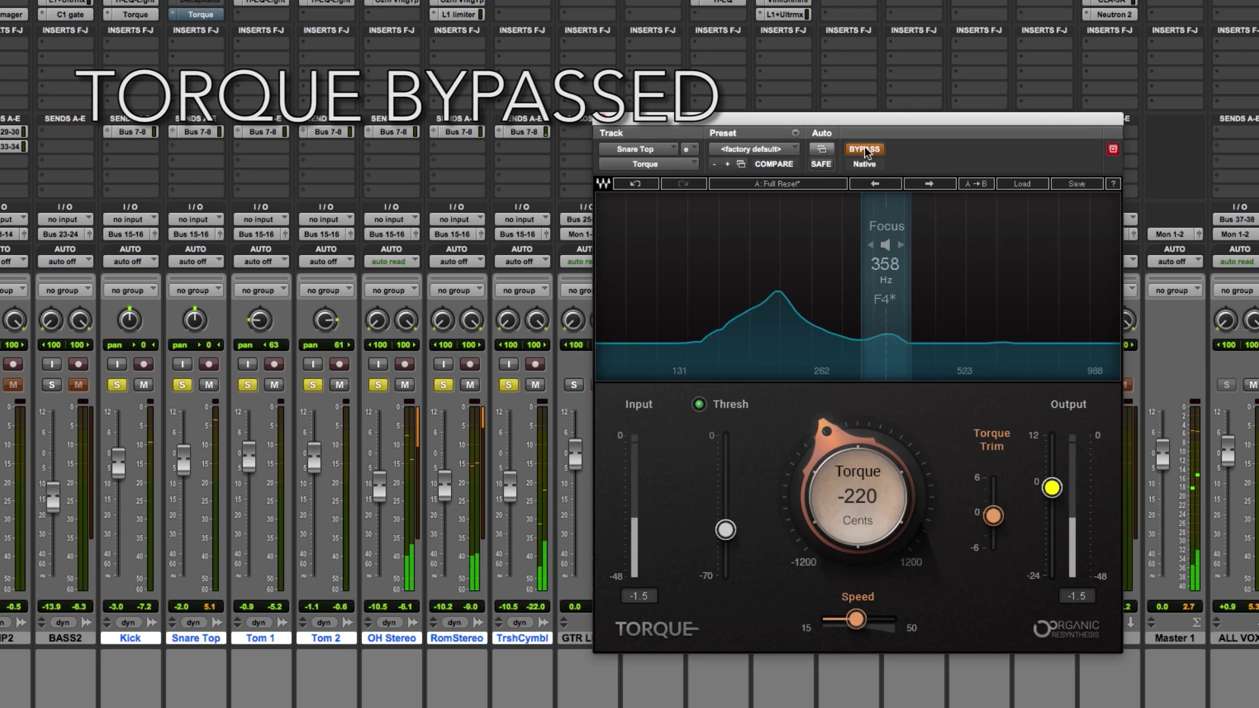
{"action": "left_click", "coordinate": [865, 150]}
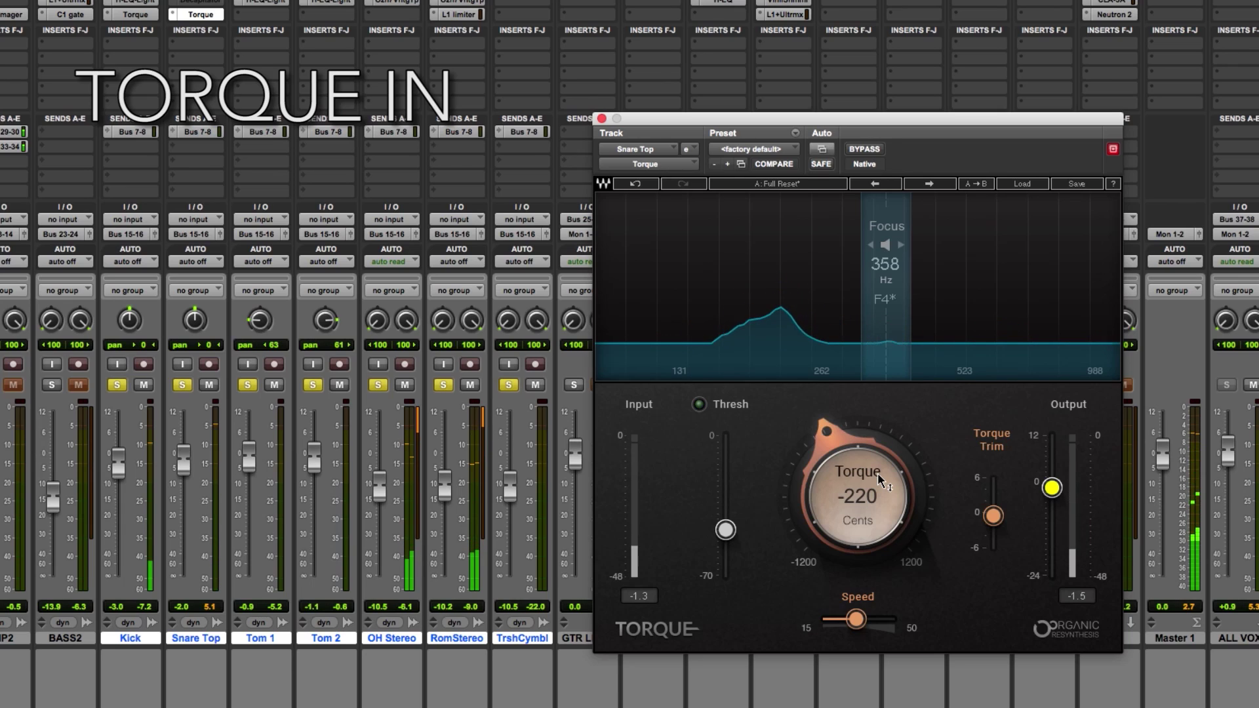
{"action": "key", "text": "space"}
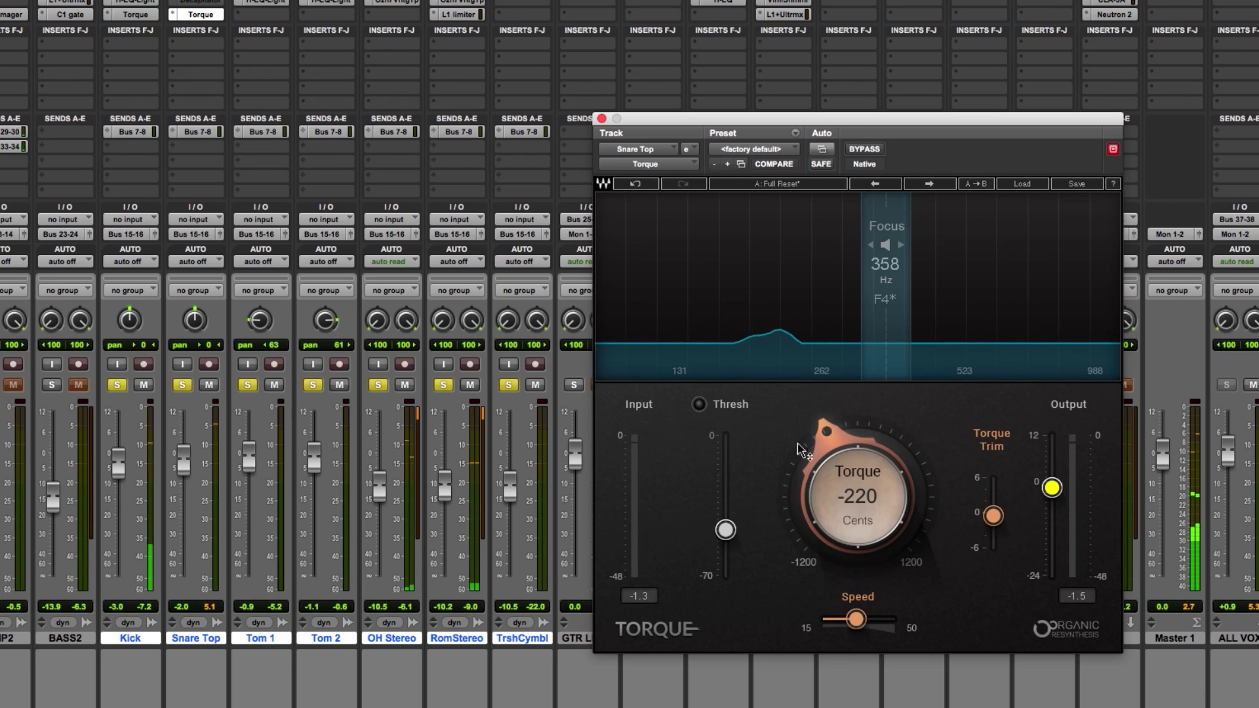
- Open the Torque plug-in inserted on the Kick track
{"action": "left_click", "coordinate": [145, 14]}
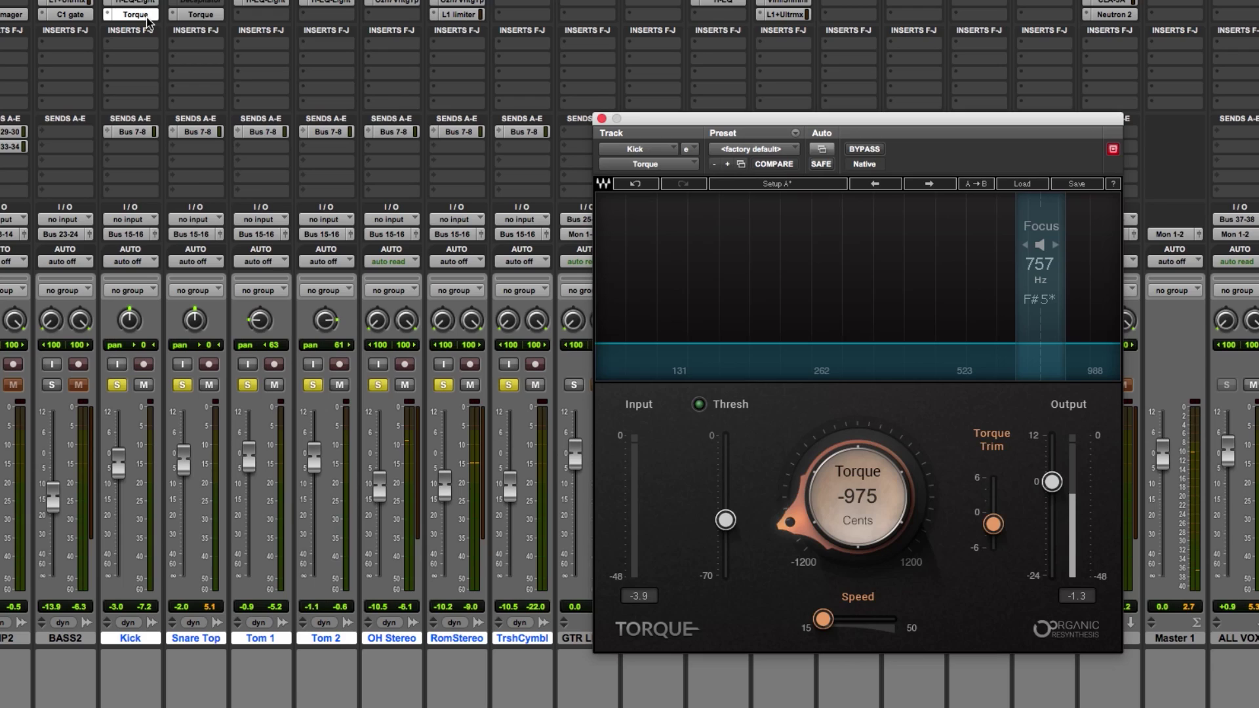